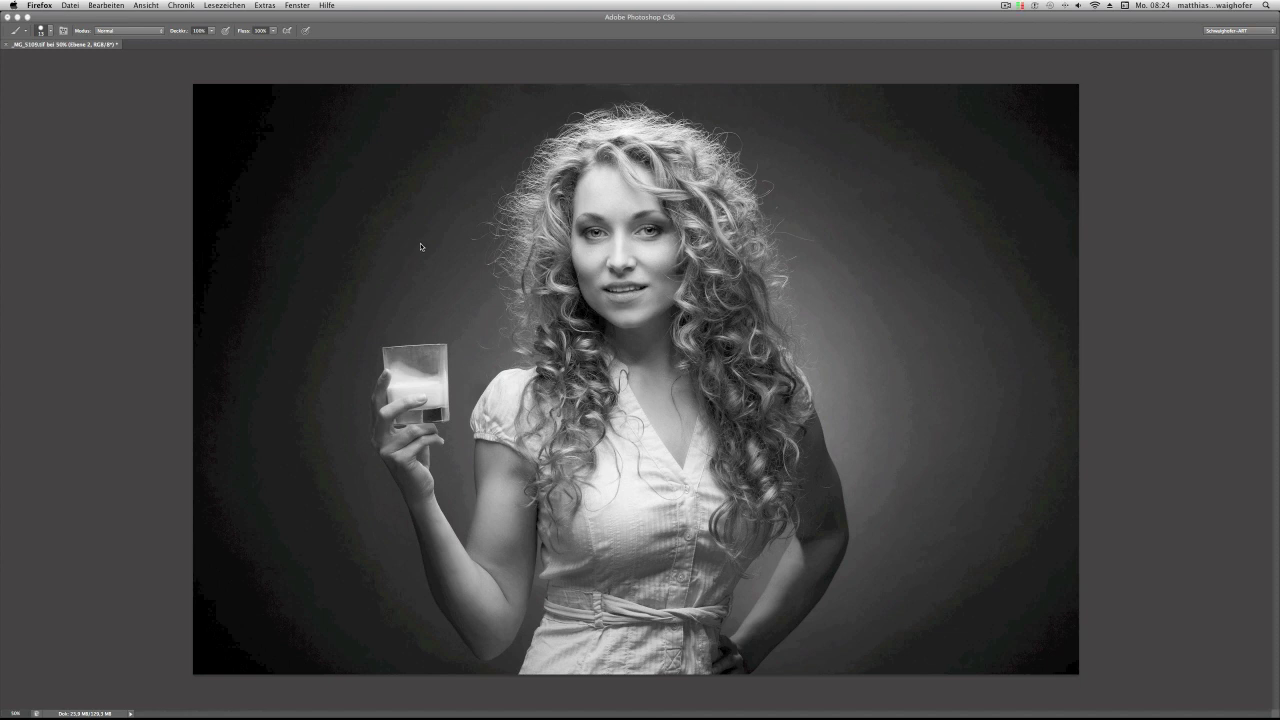
Switch from Firefox back to Photoshop with Cmd+Tab to show the portrait document.
key("super+Tab")
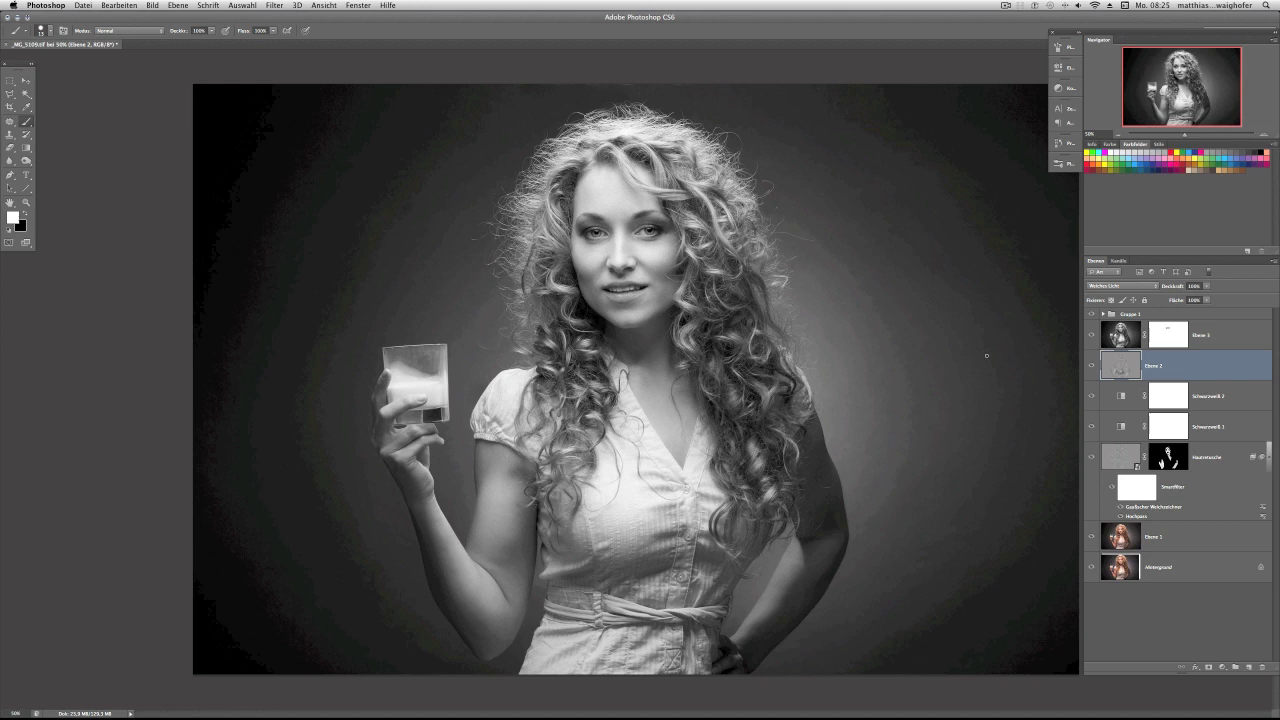
Select Gruppe 1 and bring up the Korrekturen (Adjustments) panel.
left_click(1234, 316)
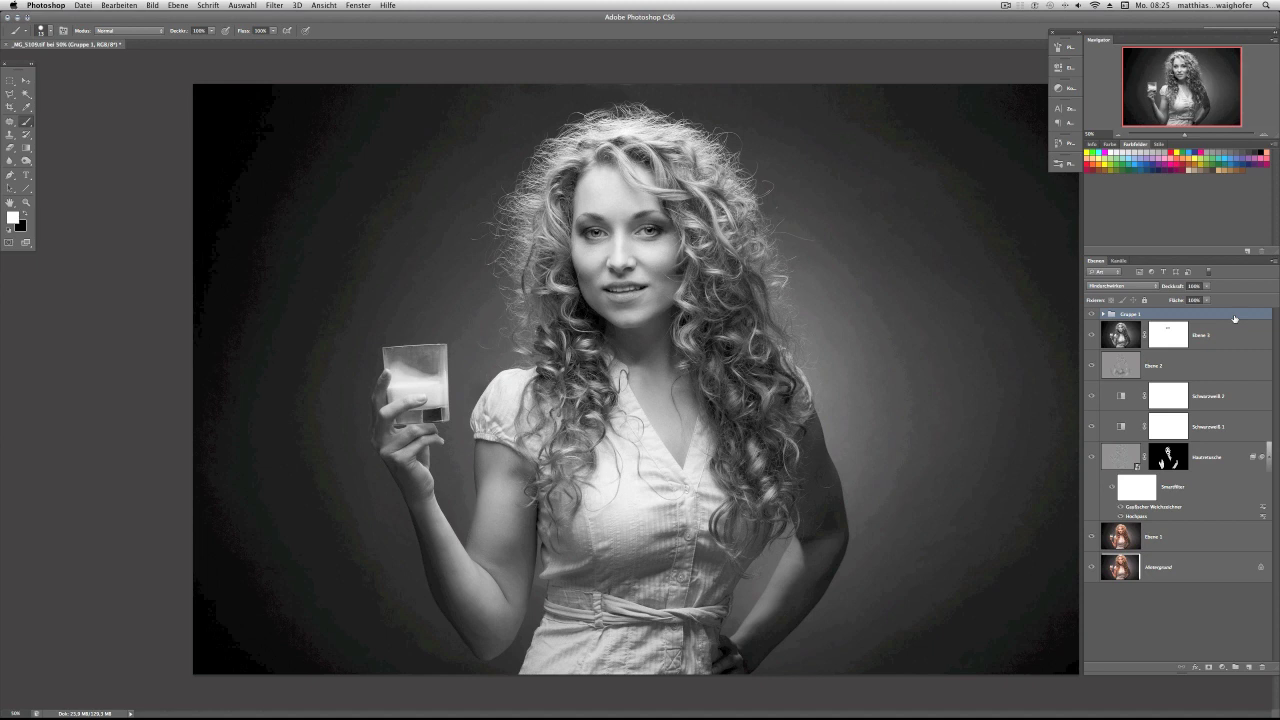
left_click(1062, 90)
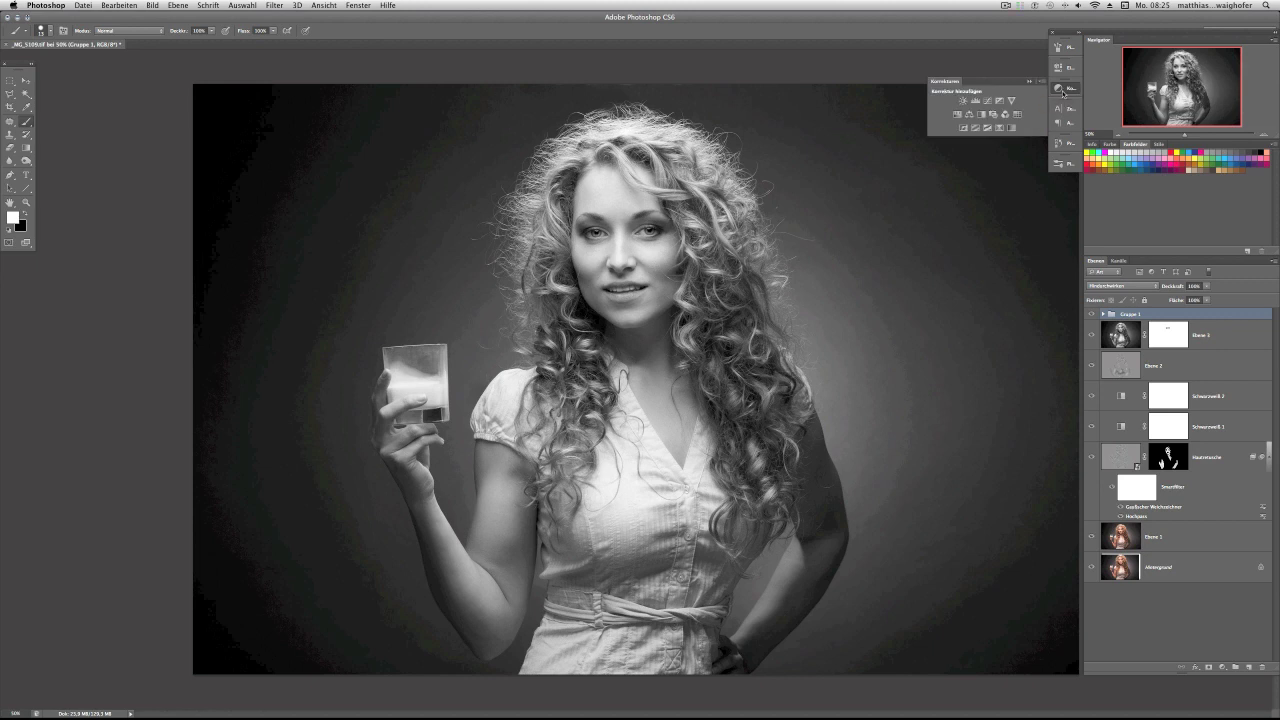
left_click(1030, 81)
left_click(370, 4)
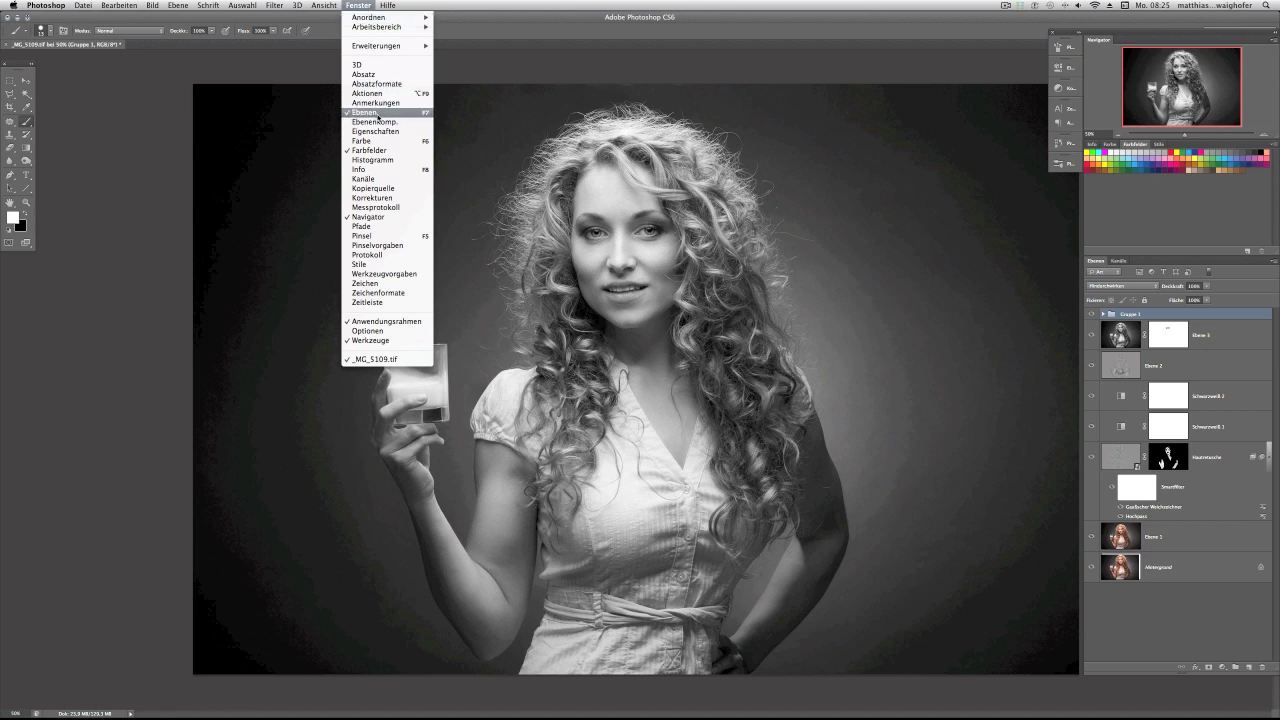
left_click(1223, 668)
left_click(1223, 668)
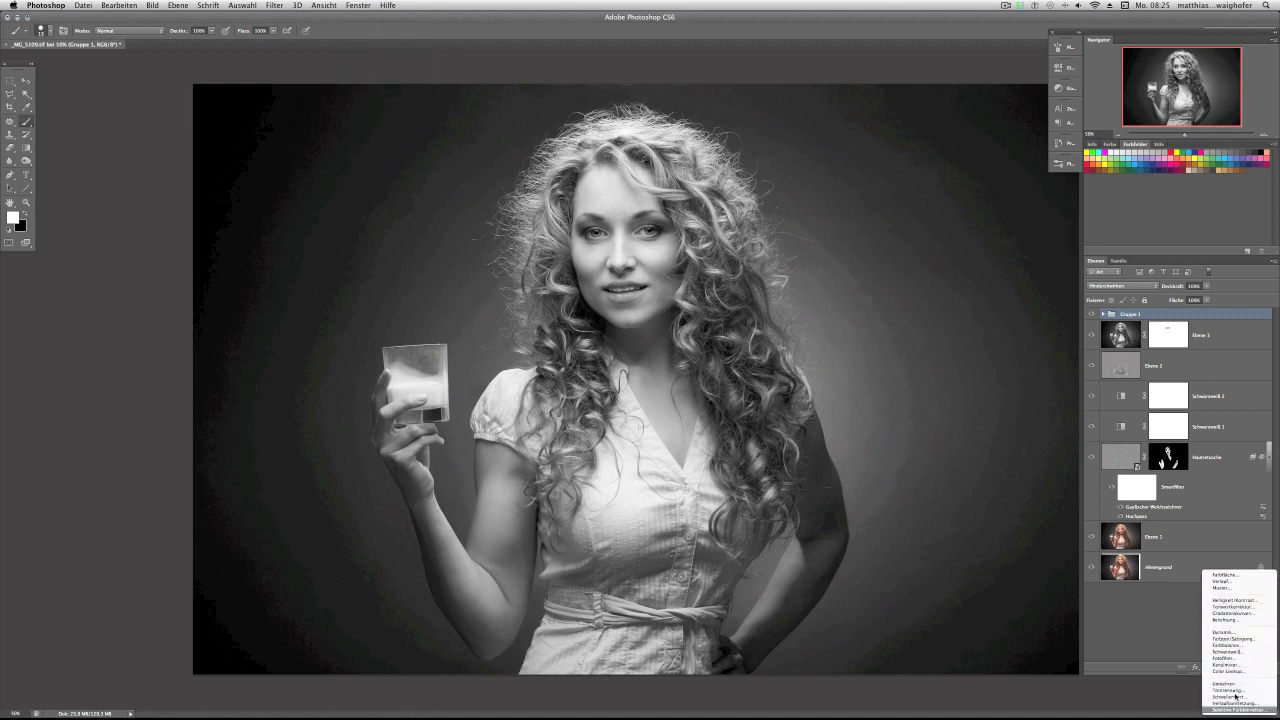
left_click(925, 538)
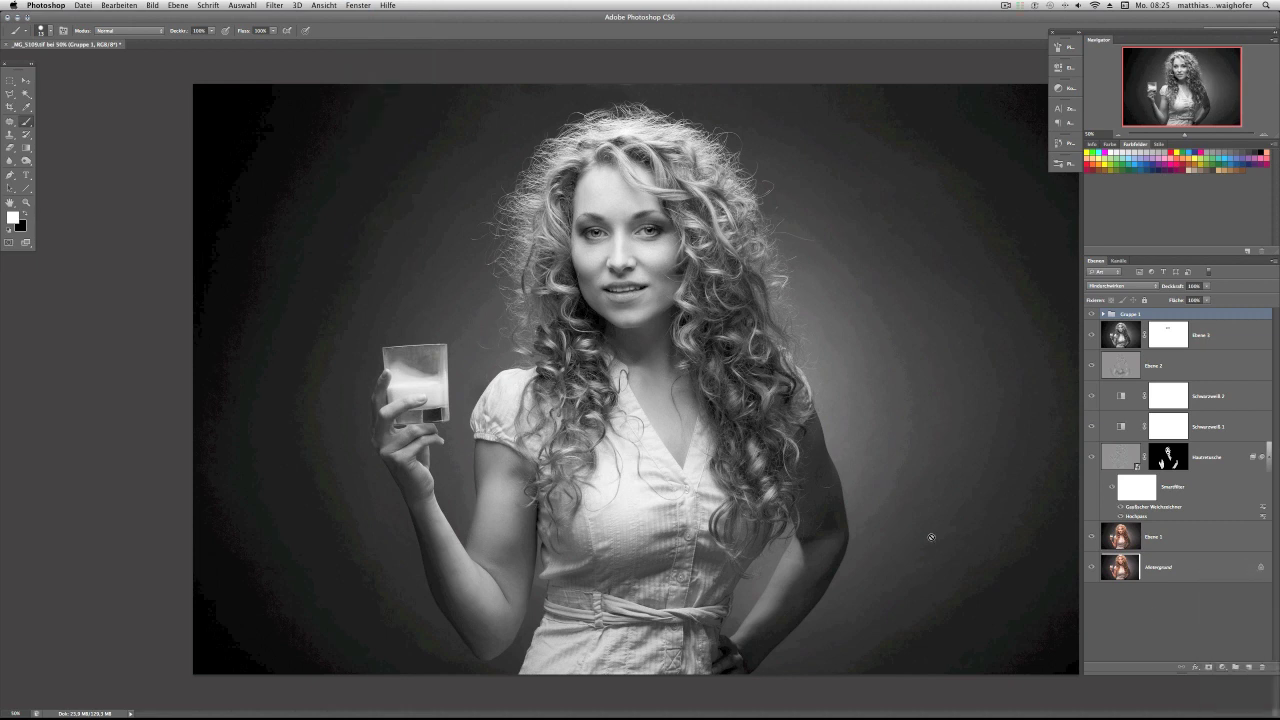
left_click(1064, 88)
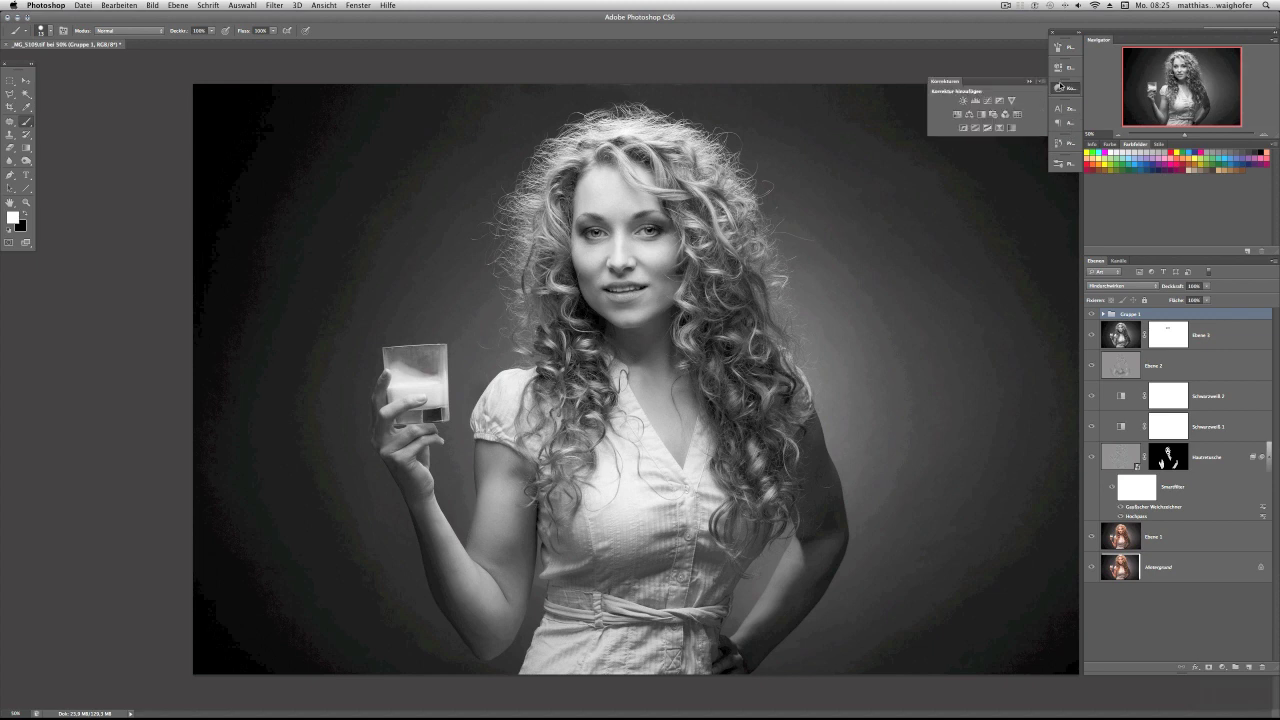
Add a Belichtung (Exposure) layer above Gruppe 1, raising exposure and slightly lowering gamma.
left_click(1000, 101)
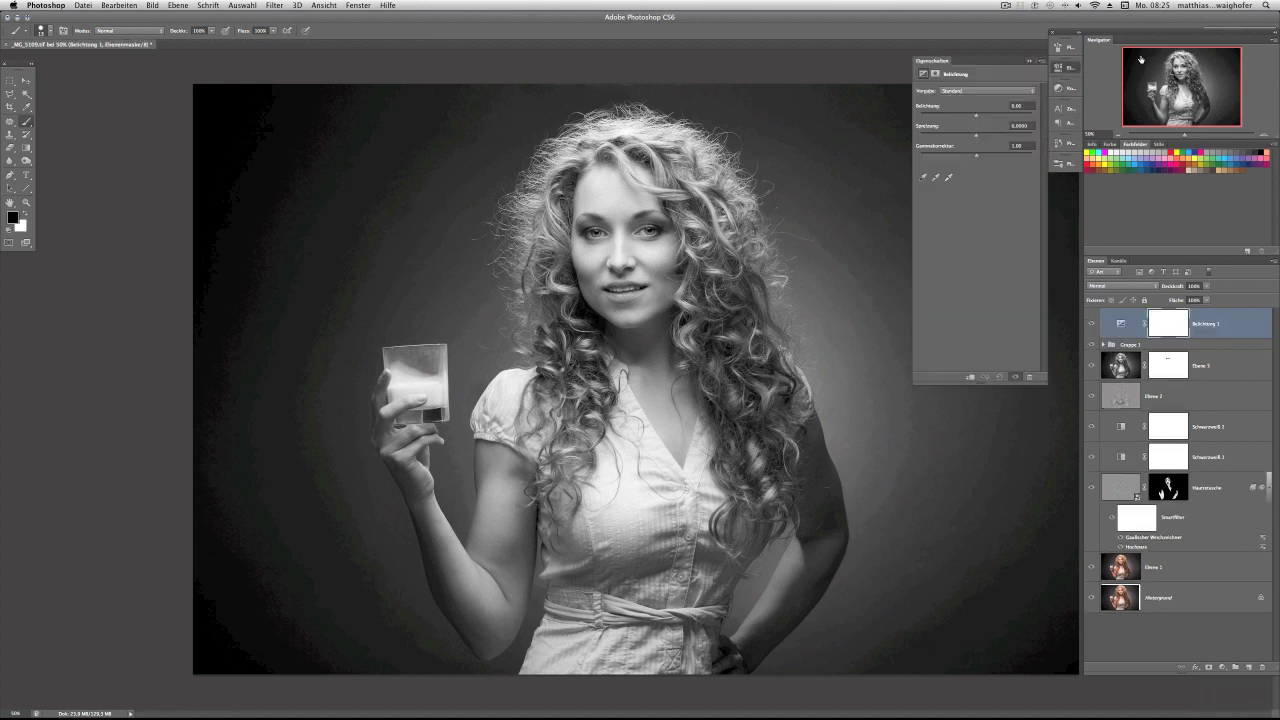
left_click_drag(1186, 137, 1197, 137)
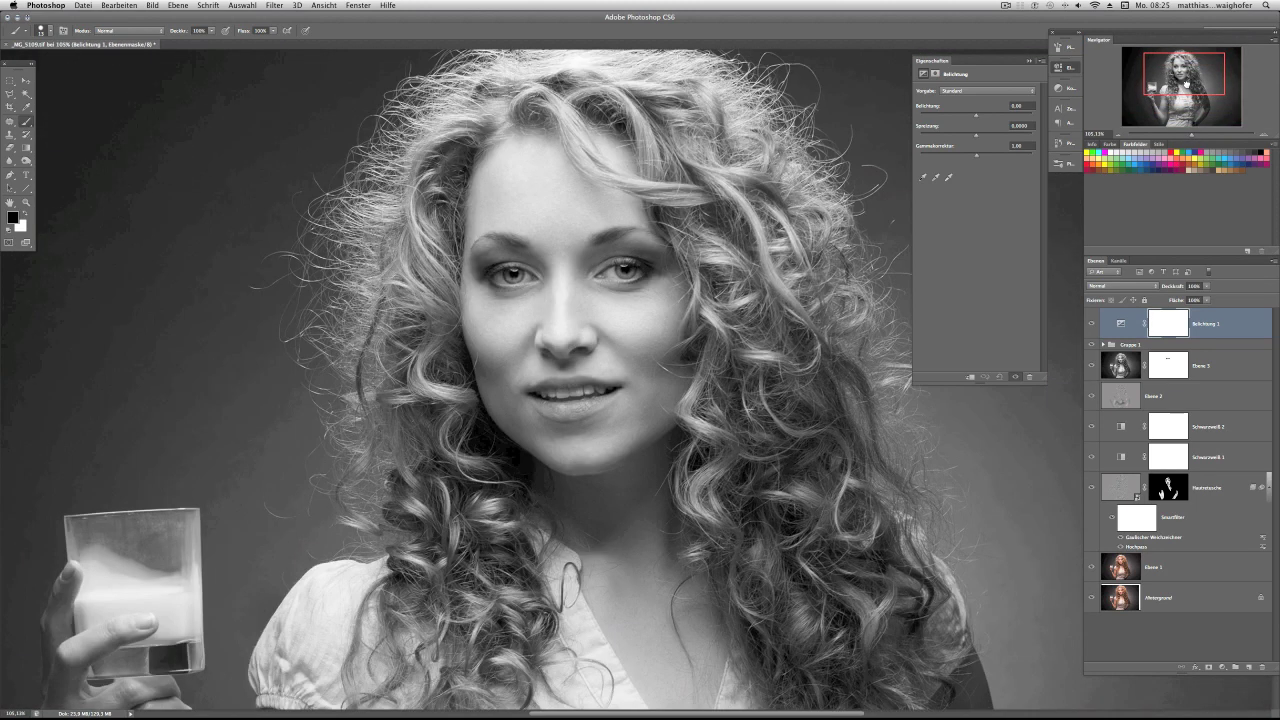
left_click_drag(1184, 86, 1188, 86)
left_click_drag(977, 117, 985, 118)
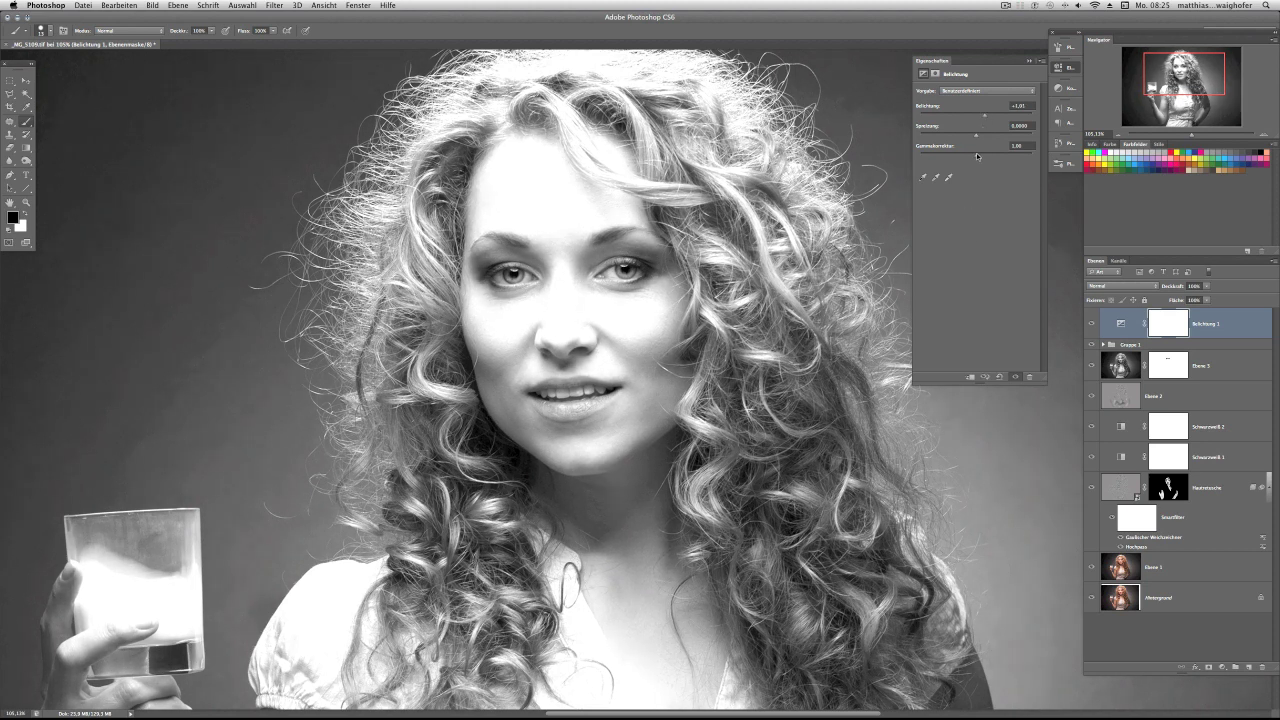
left_click_drag(978, 157, 982, 157)
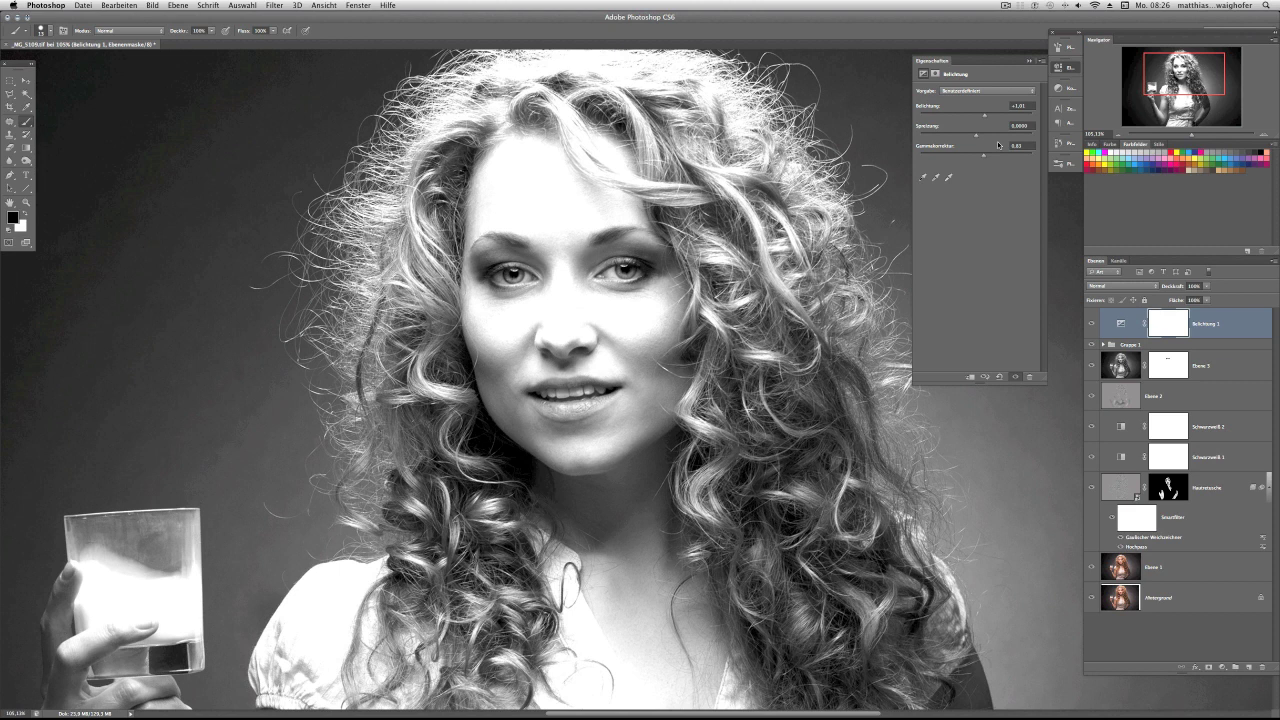
left_click(1029, 61)
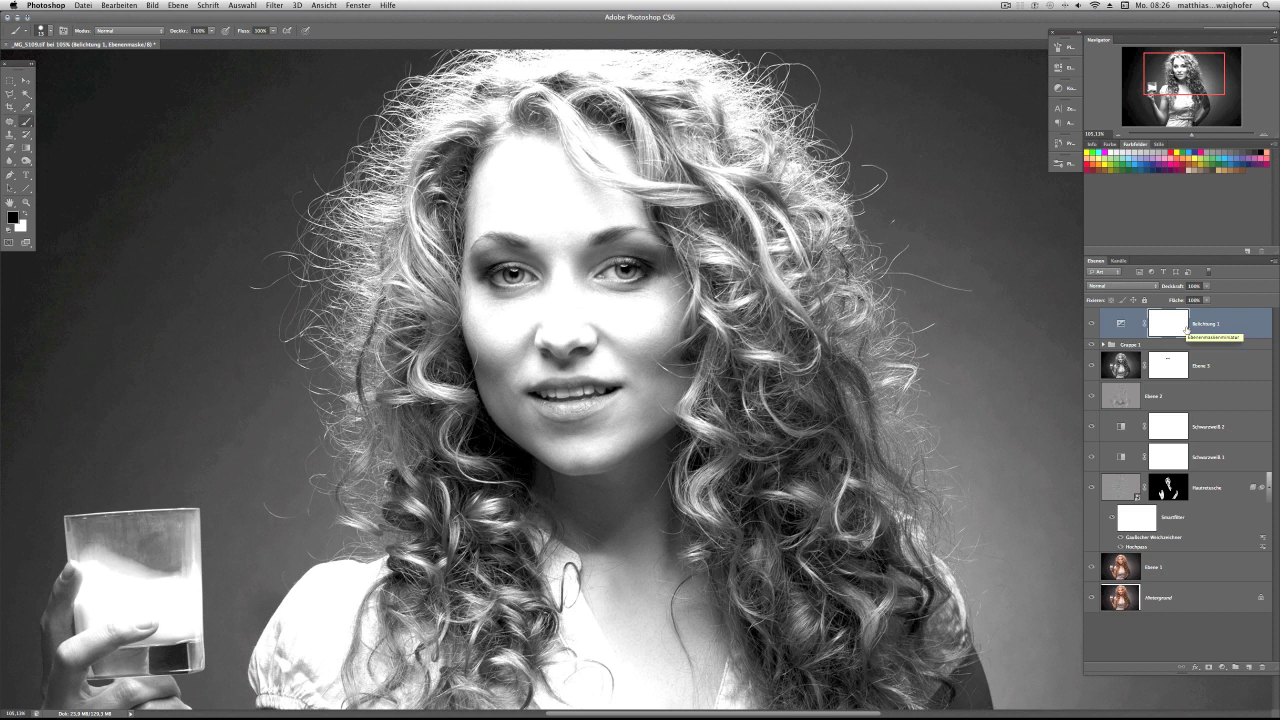
Invert the Exposure mask to black and paint white over both irises.
key("ctrl+i")
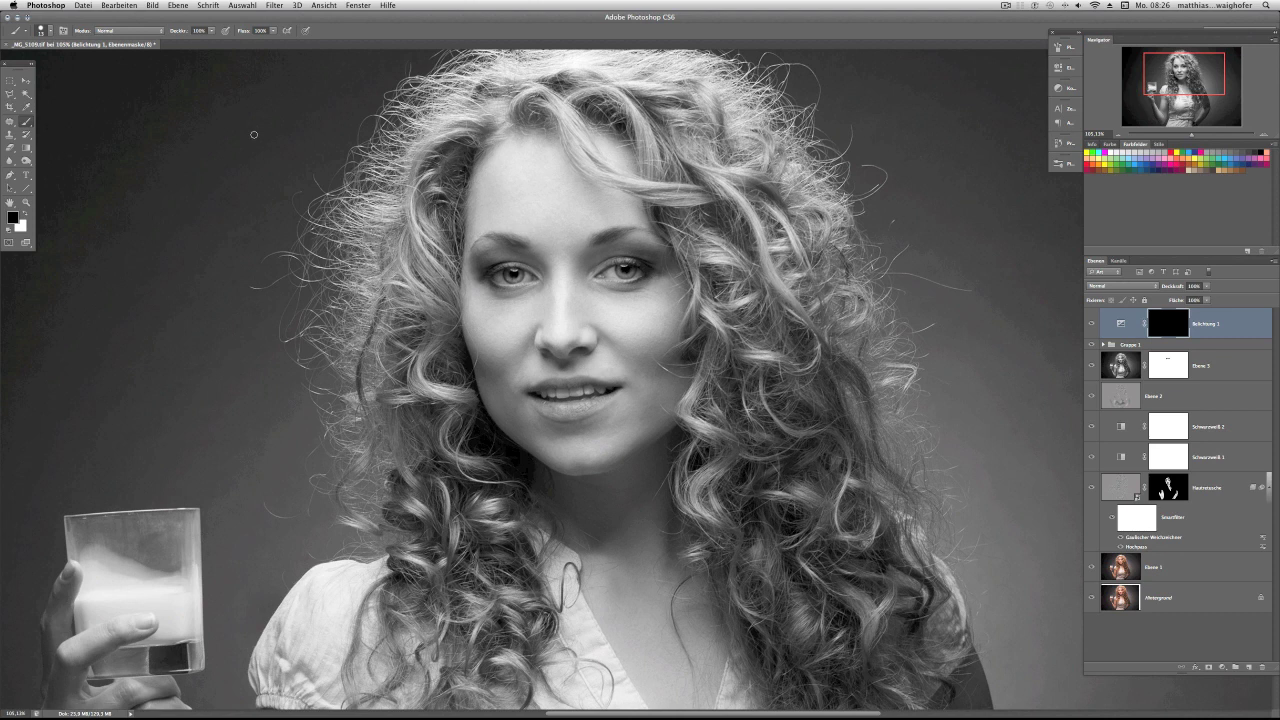
left_click(27, 213)
left_click_drag(627, 269, 633, 261)
left_click_drag(505, 266, 516, 275)
Toggle the Exposure layer's visibility to compare the image with and without it.
left_click(1092, 325)
left_click(1092, 325)
left_click(1092, 324)
left_click(1092, 323)
left_click(1092, 322)
left_click(1092, 322)
left_click(1091, 323)
left_click(1091, 323)
left_click(1090, 323)
left_click(1091, 325)
Set the brush hardness to 0% and adjust its size.
right_click(680, 322)
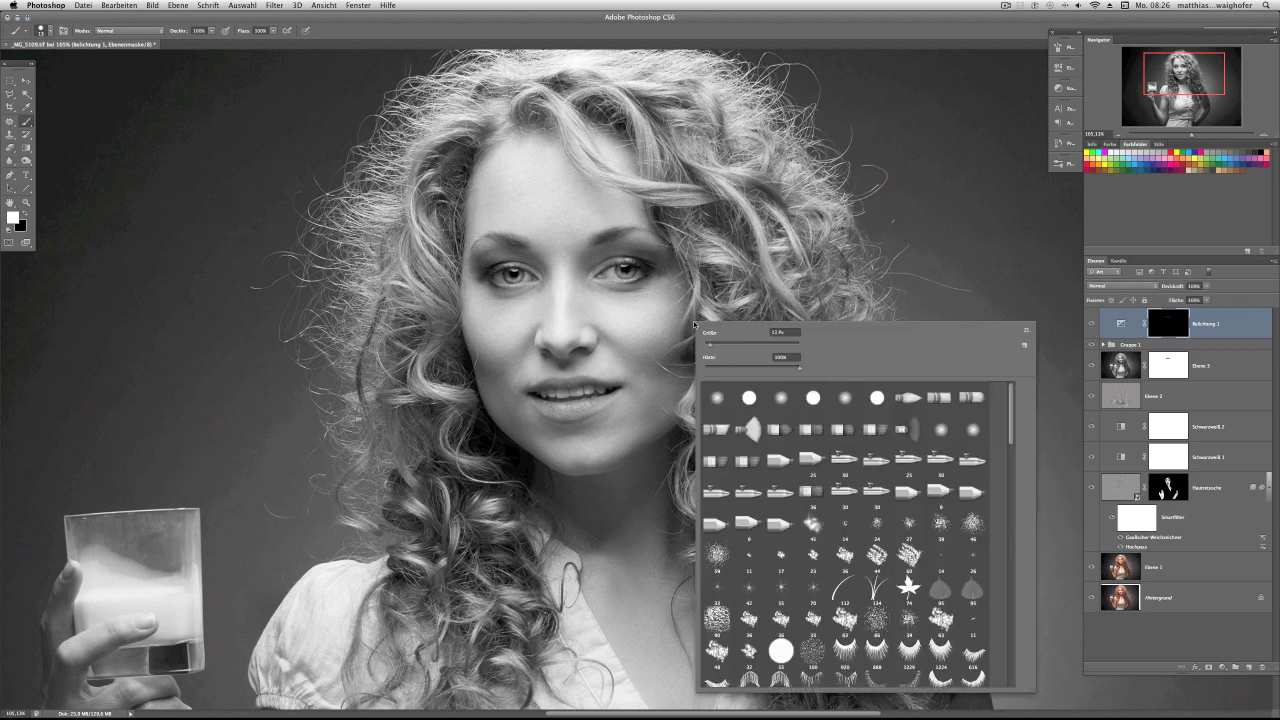
left_click(714, 370)
left_click(713, 345)
key("Return")
Paint white on the mask over hair strands on the right, upper right and left.
left_click_drag(713, 329, 697, 428)
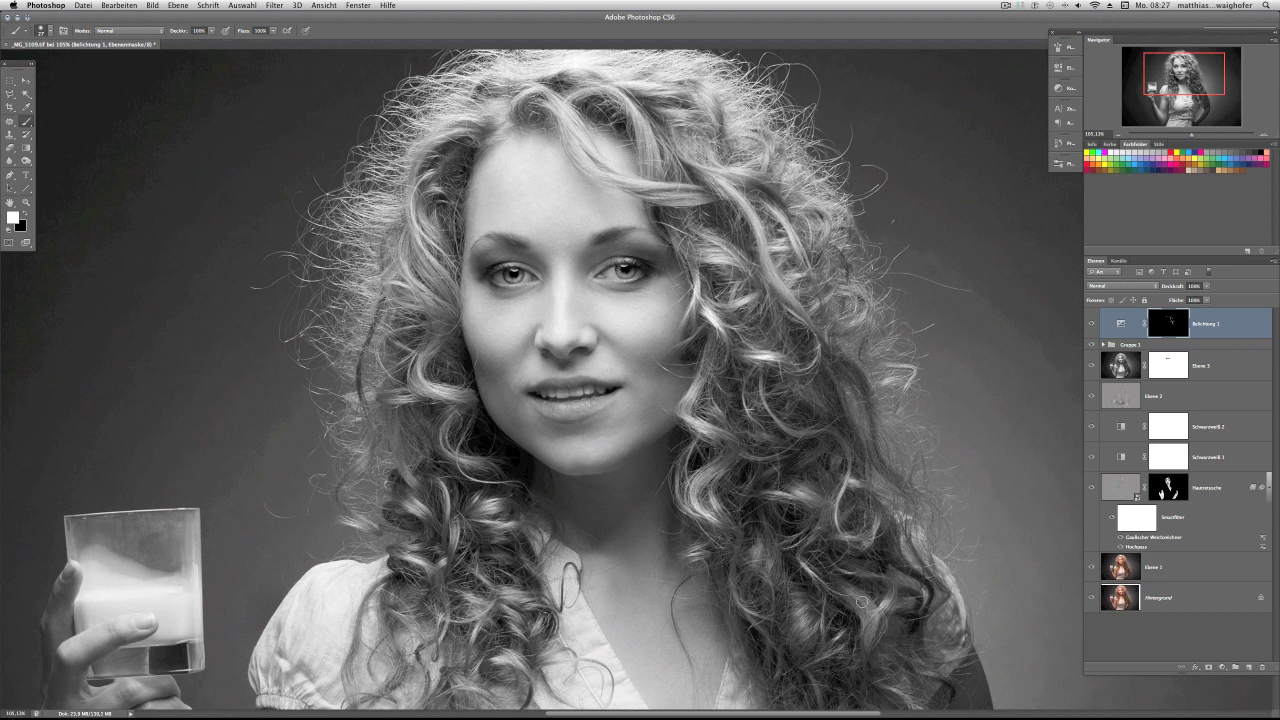
left_click_drag(809, 329, 764, 202)
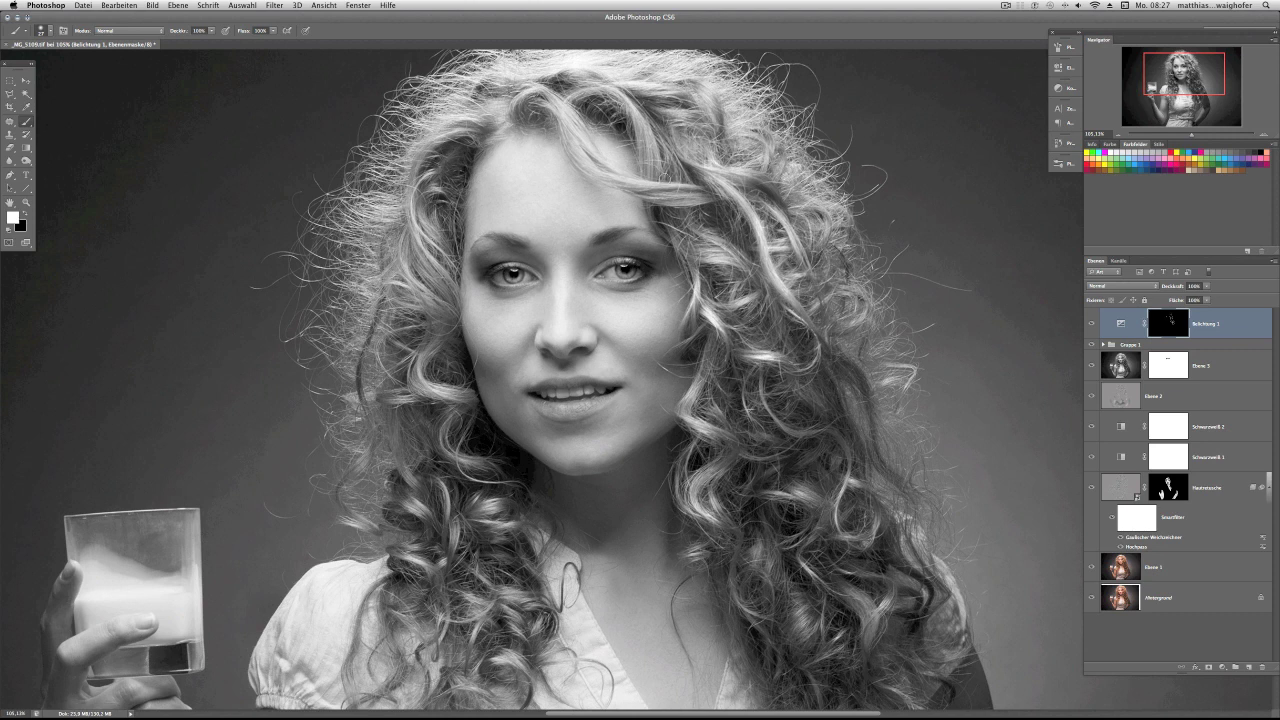
left_click_drag(427, 183, 410, 398)
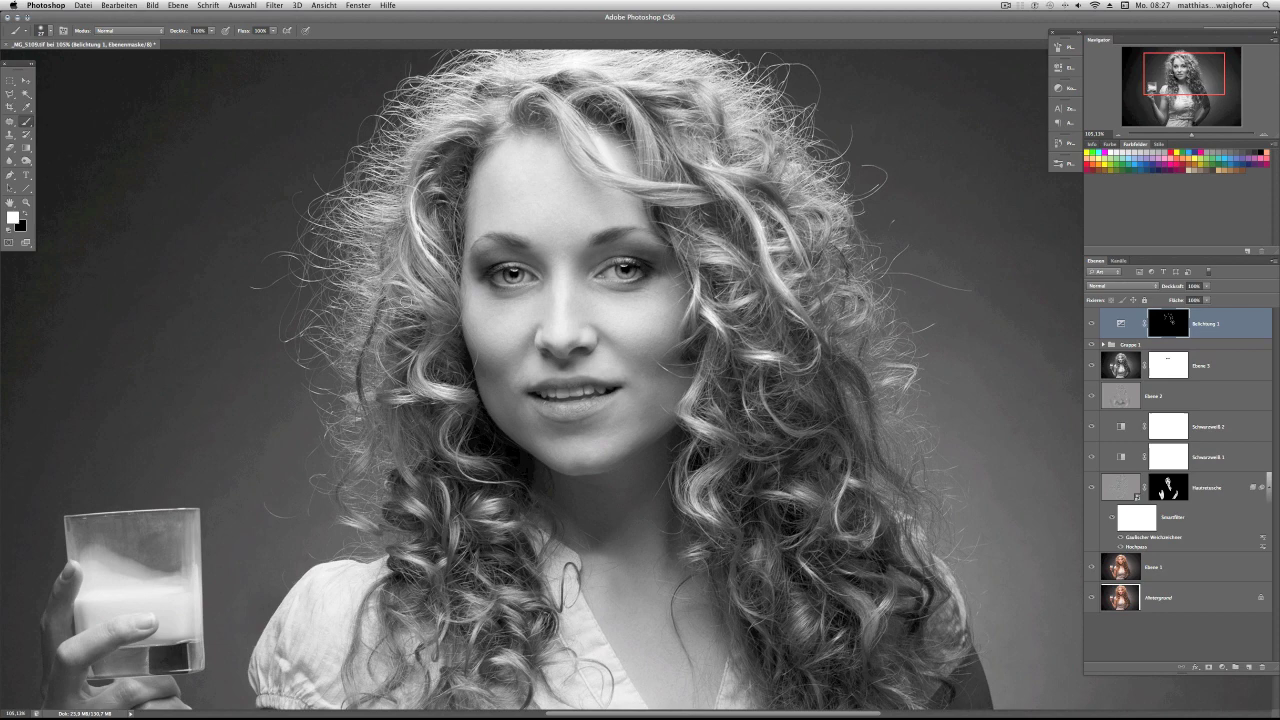
Paint white over the glass's bottom, left edge and rim, then return the view to the face.
scroll(393, 227, "down", 2)
scroll(392, 228, "down", 5)
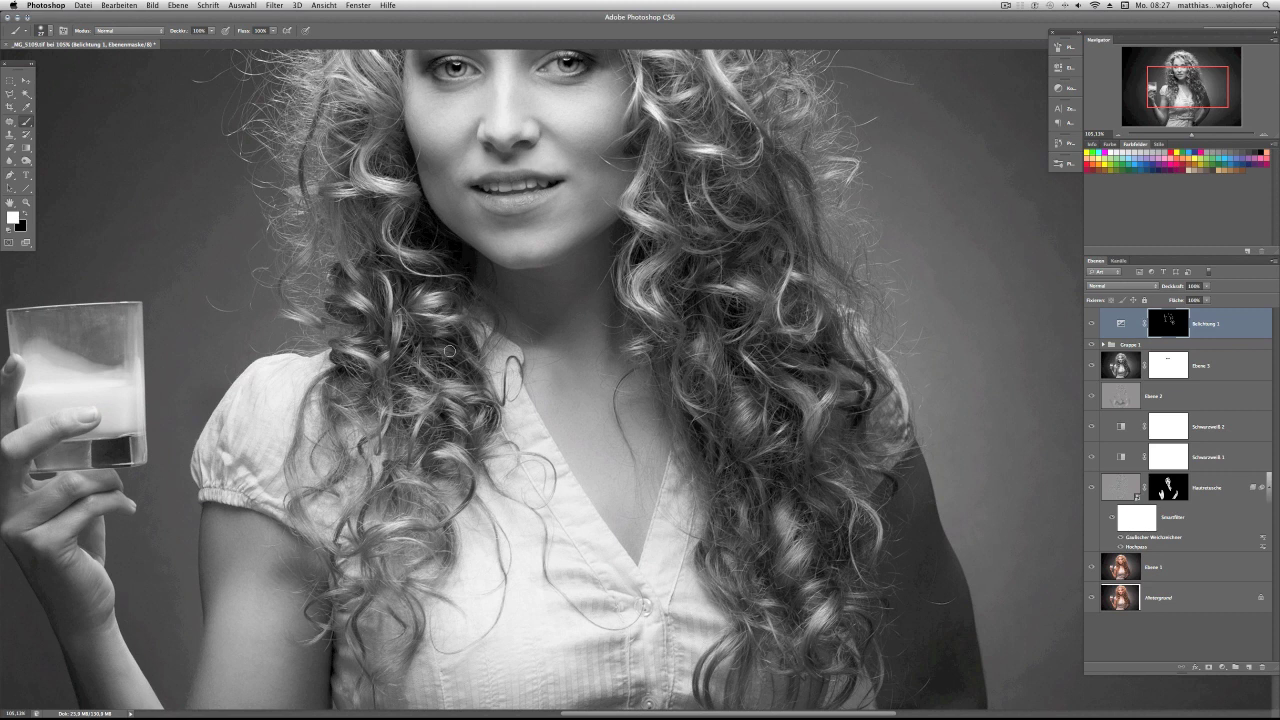
scroll(580, 300, "left", 6)
scroll(580, 300, "down", 2)
scroll(582, 307, "left", 3)
scroll(582, 307, "down", 1)
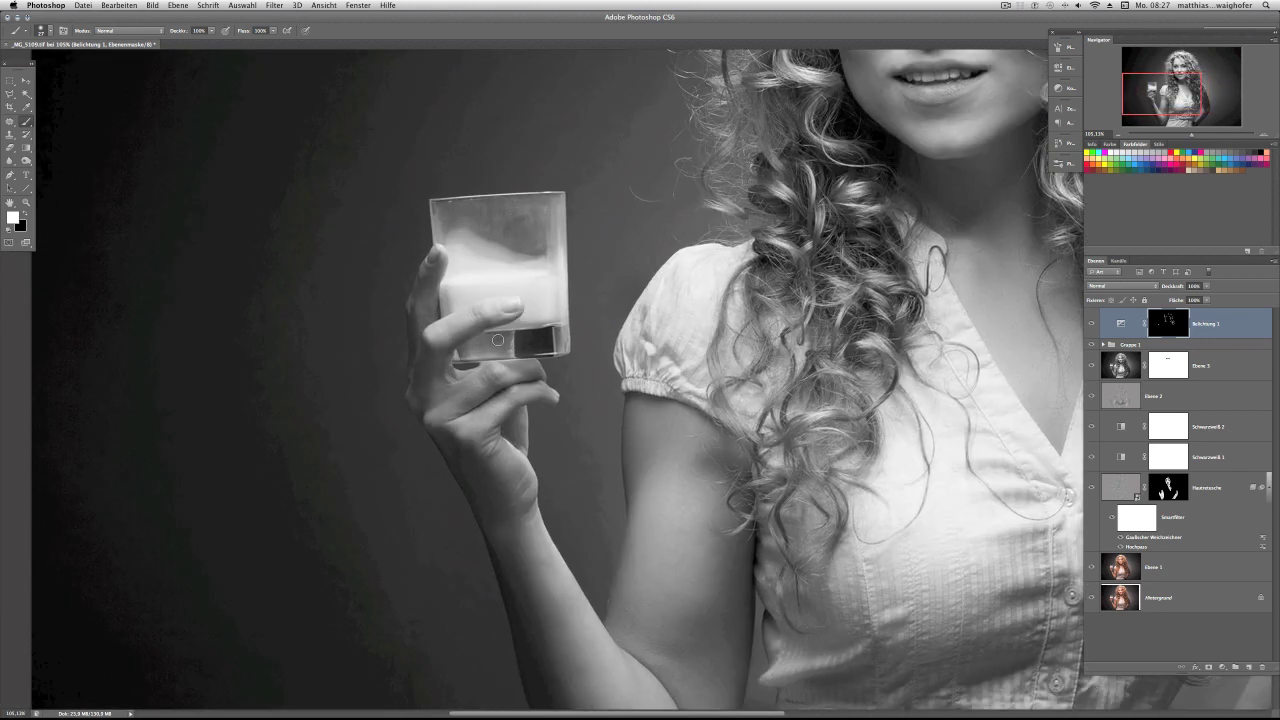
left_click_drag(498, 340, 553, 325)
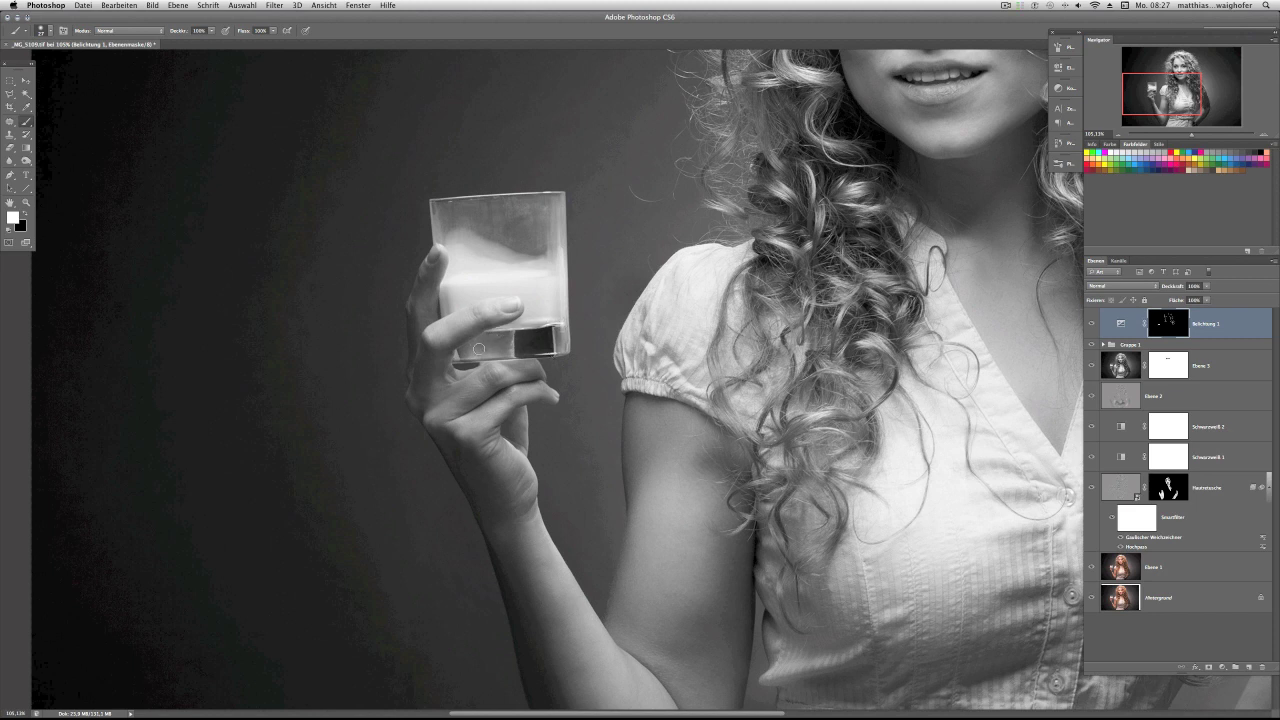
mouse_move(440, 239)
left_mouse_down()
mouse_move(441, 200)
mouse_move(562, 200)
mouse_move(561, 325)
left_mouse_up()
scroll(561, 330, "right", 5)
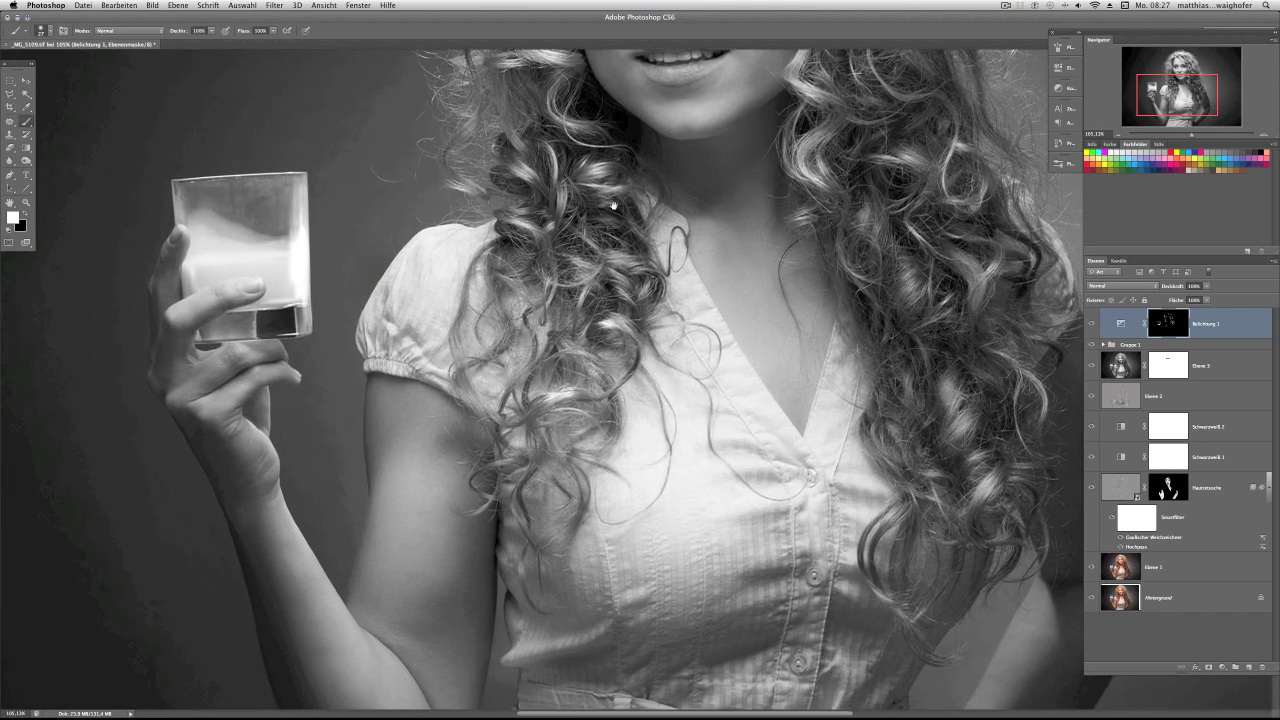
scroll(580, 380, "up", 6)
left_click_drag(567, 366, 465, 391)
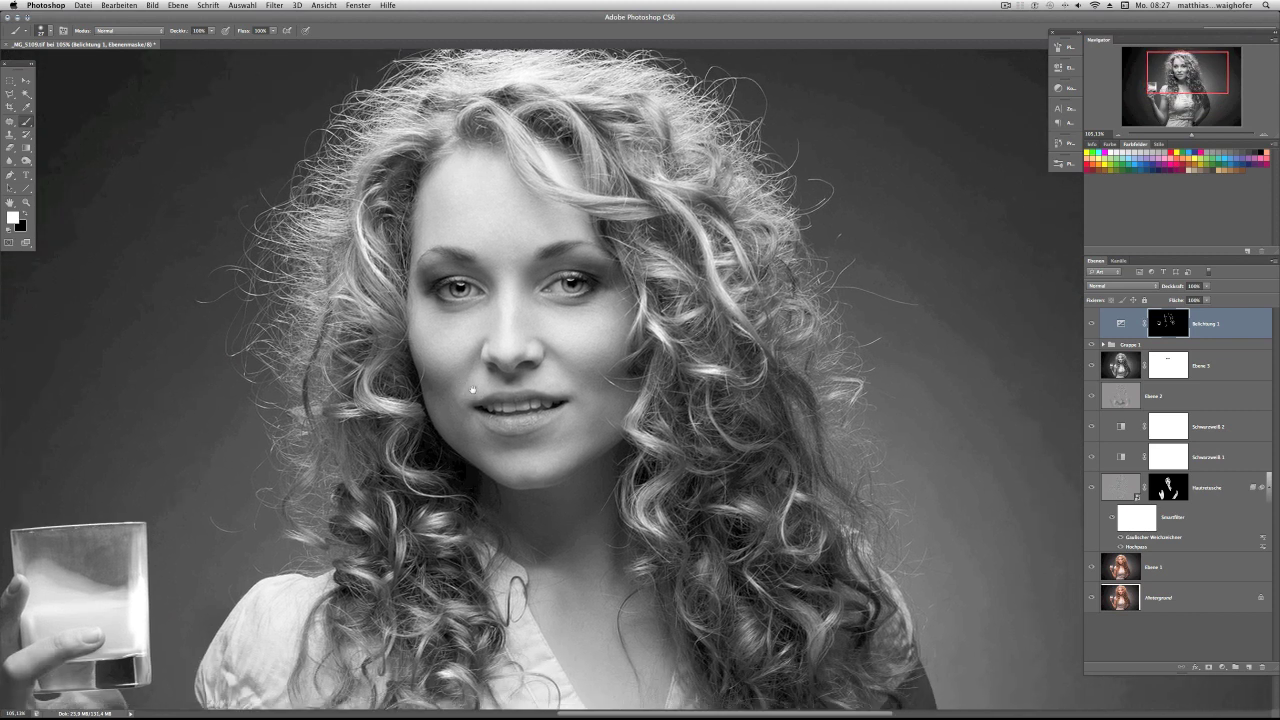